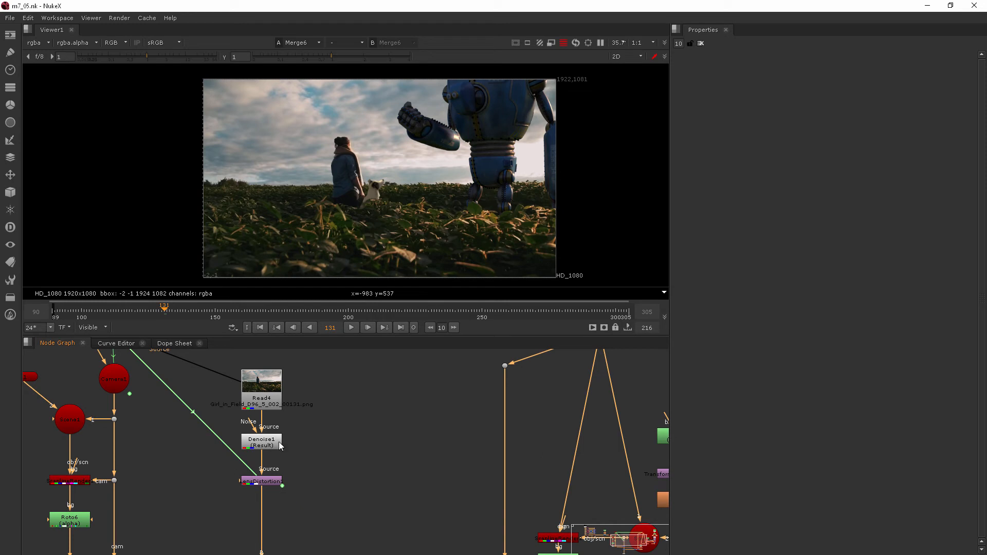
# Add a Grain node between Merge6 and Viewer1 at the end of the node tree.
pyautogui.scroll(-3, 287, 501)
pyautogui.moveTo(340, 542); pyautogui.dragTo(379, 358, button='middle')
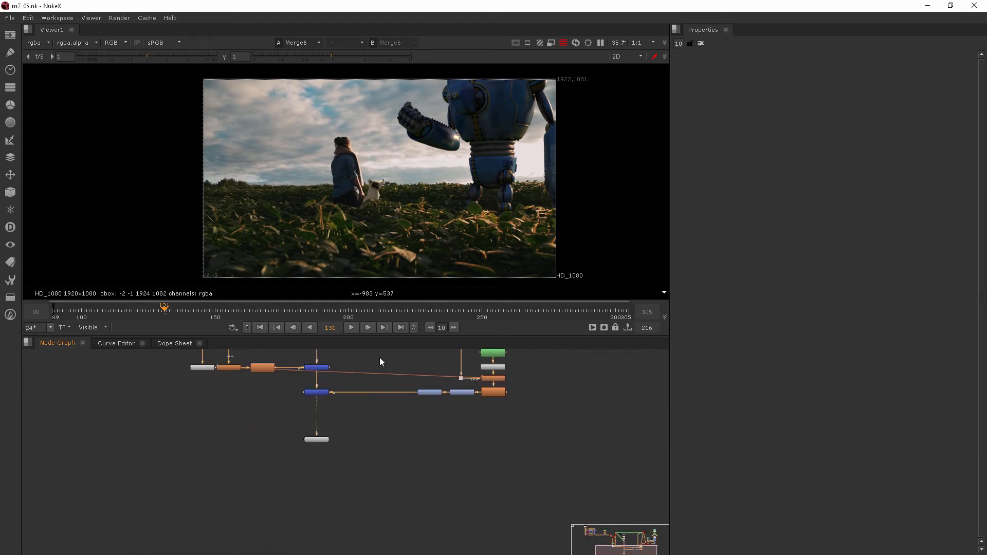
pyautogui.scroll(4, 337, 415)
pyautogui.moveTo(338, 415); pyautogui.dragTo(265, 481, button='middle')
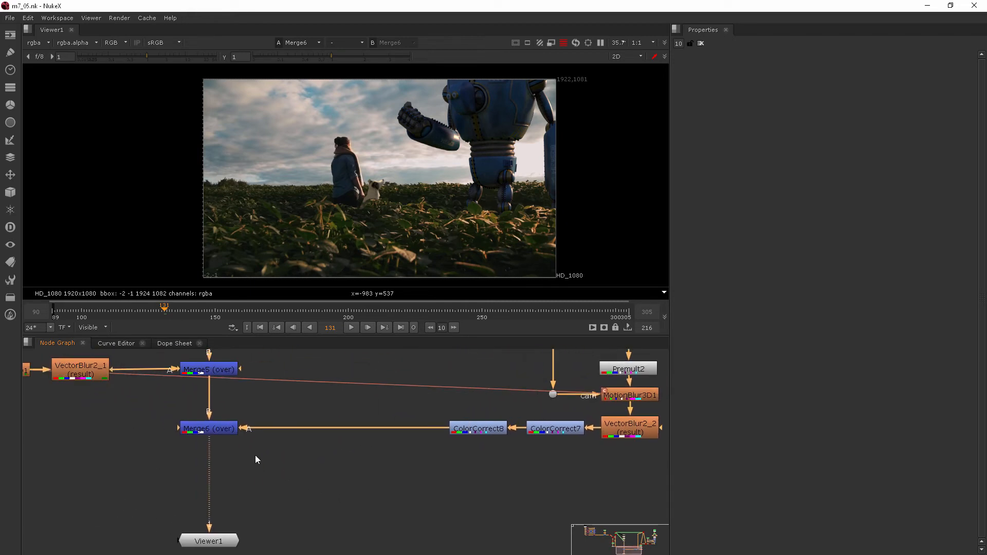
pyautogui.press('Tab')
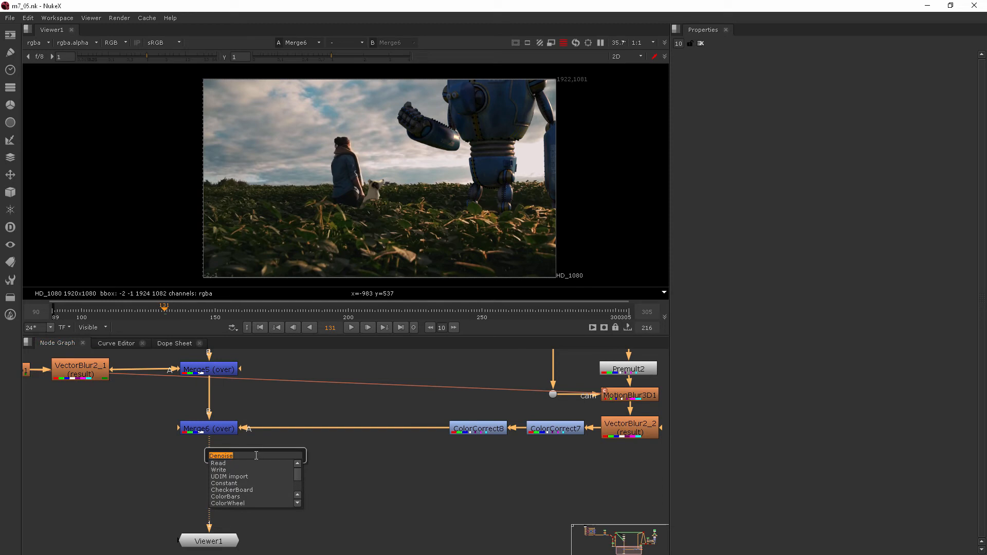
pyautogui.write('gra')
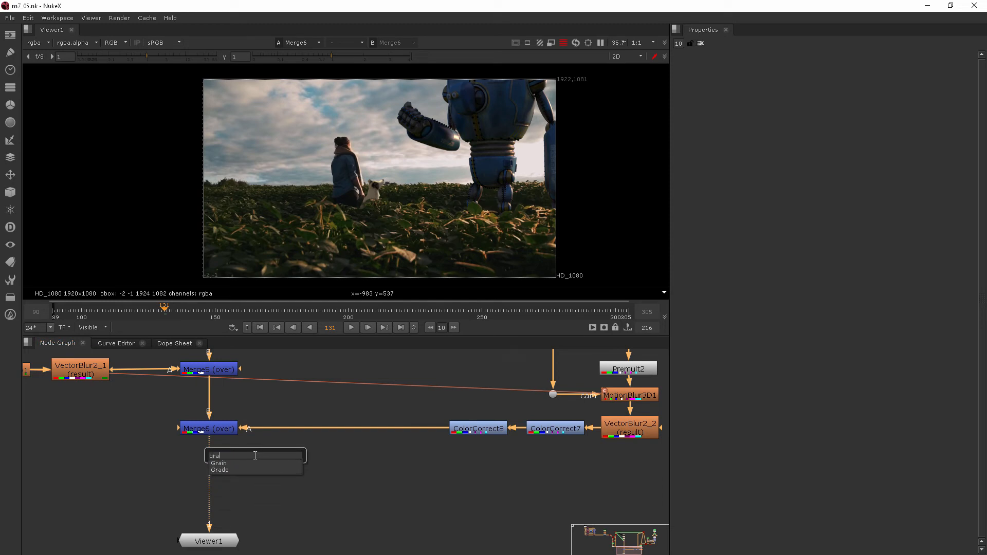
pyautogui.click(222, 465)
pyautogui.moveTo(253, 461); pyautogui.dragTo(213, 471)
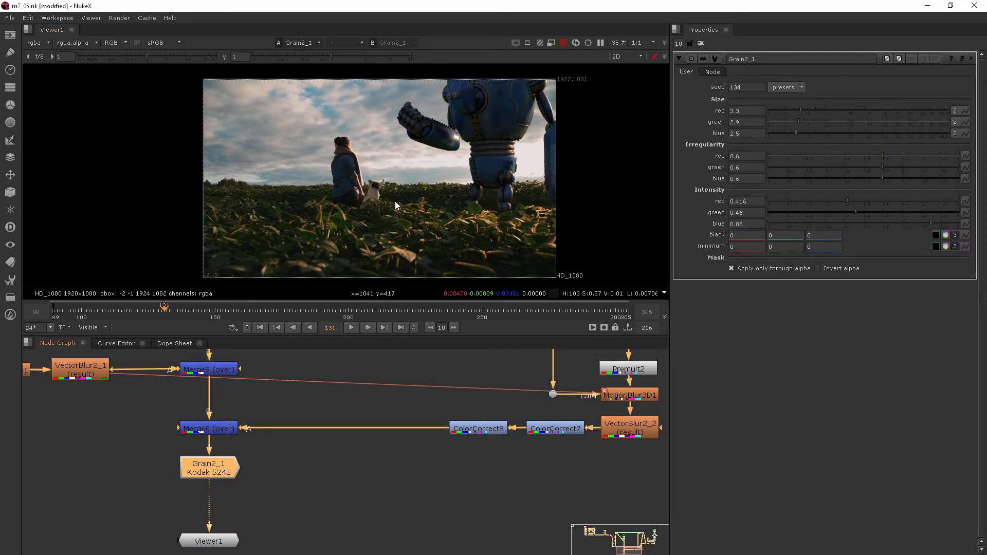
# Turn off applying the Grain2_1 effect only through alpha so the grain covers the whole frame.
pyautogui.scroll(5, 455, 150)
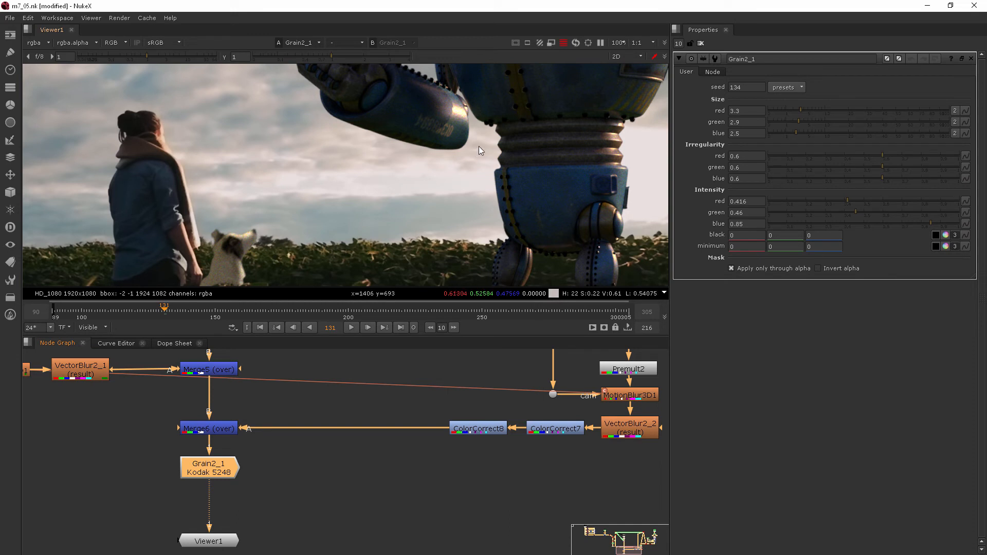
pyautogui.moveTo(333, 187); pyautogui.dragTo(359, 150, button='middle')
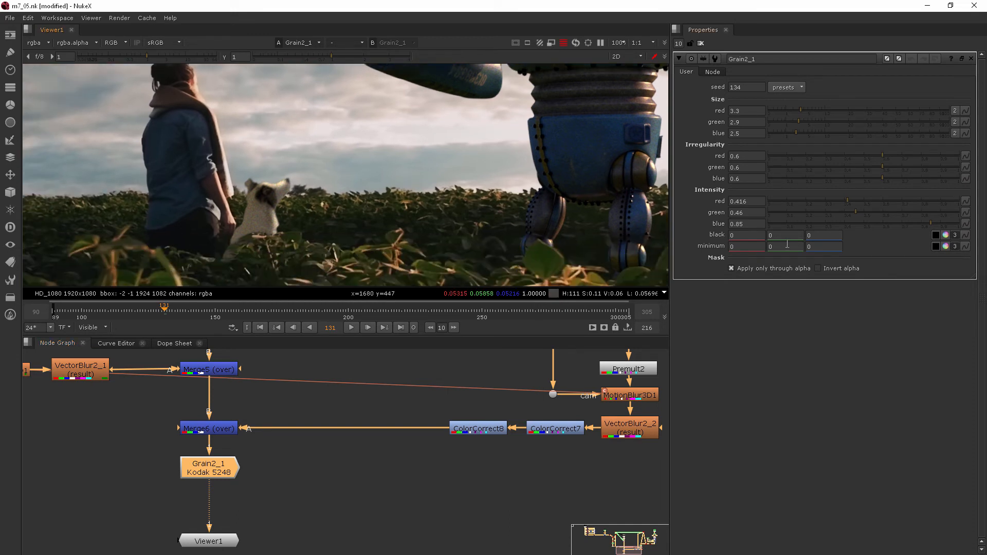
pyautogui.click(732, 269)
pyautogui.click(732, 269)
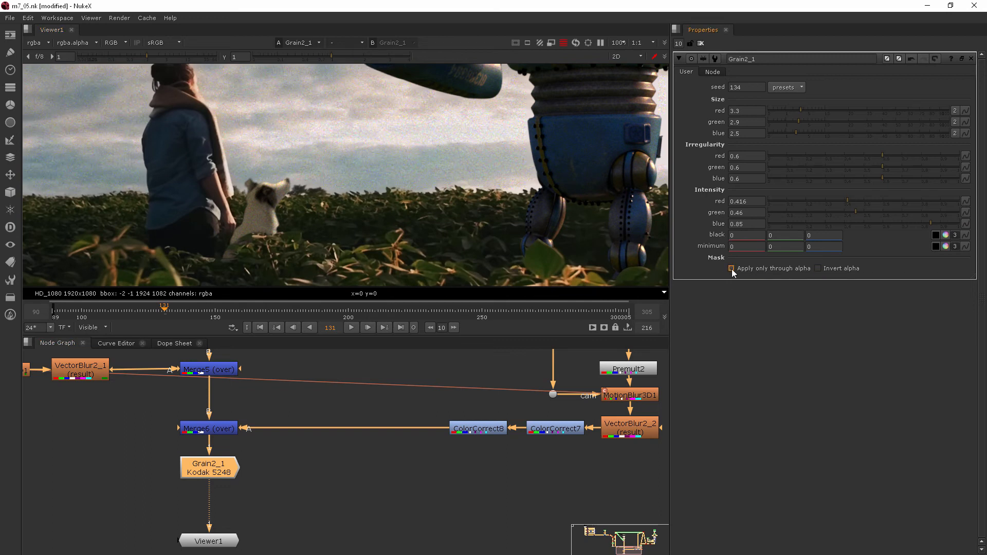
pyautogui.scroll(-5, 496, 165)
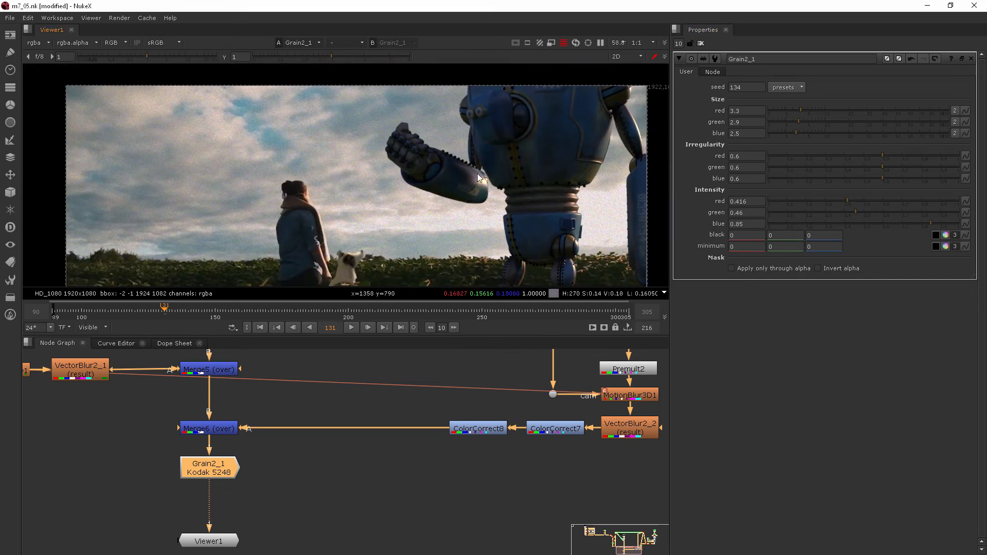
# Add an unconnected F_ReGrain node beside the Grain2_1 node and review its preset stock and grain type options.
pyautogui.click(317, 462)
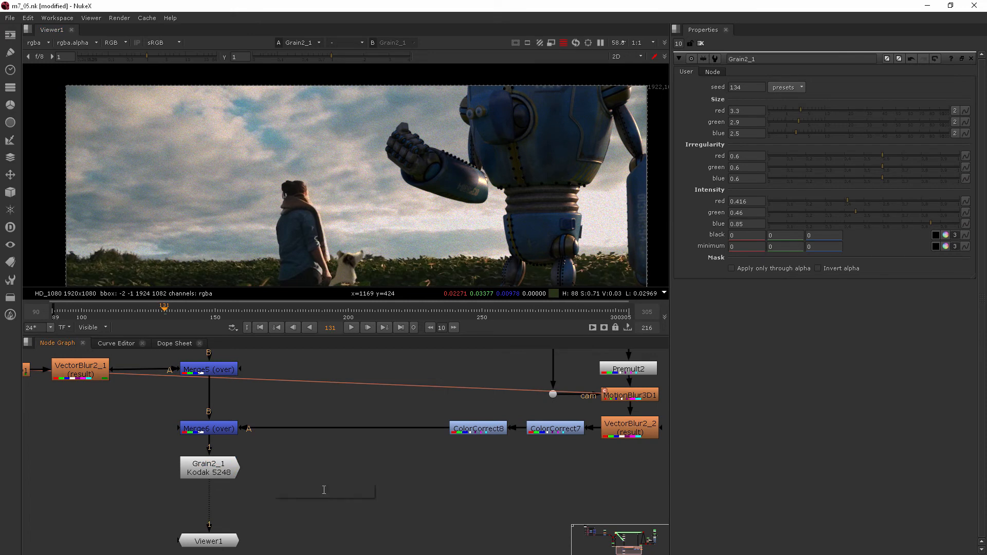
pyautogui.press('Tab')
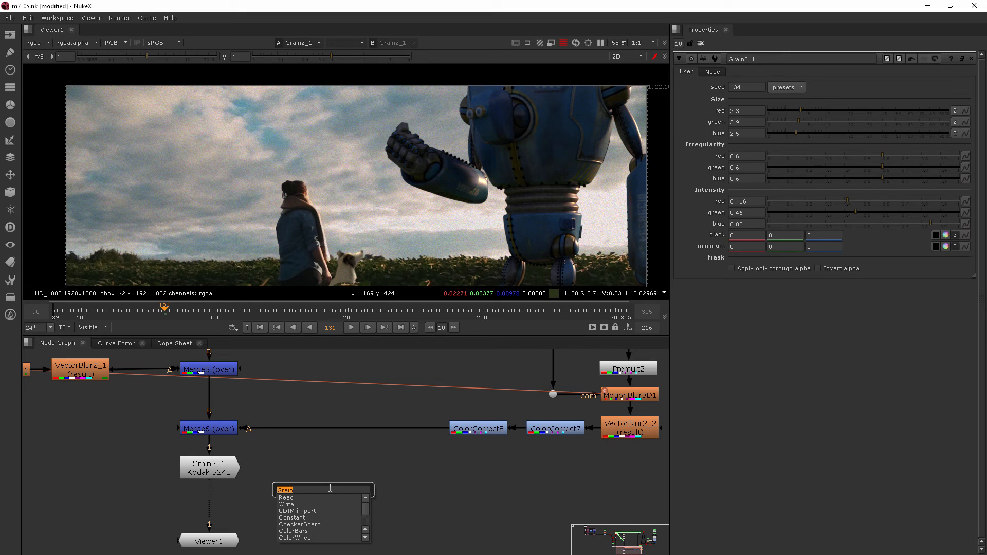
pyautogui.write('f_Re')
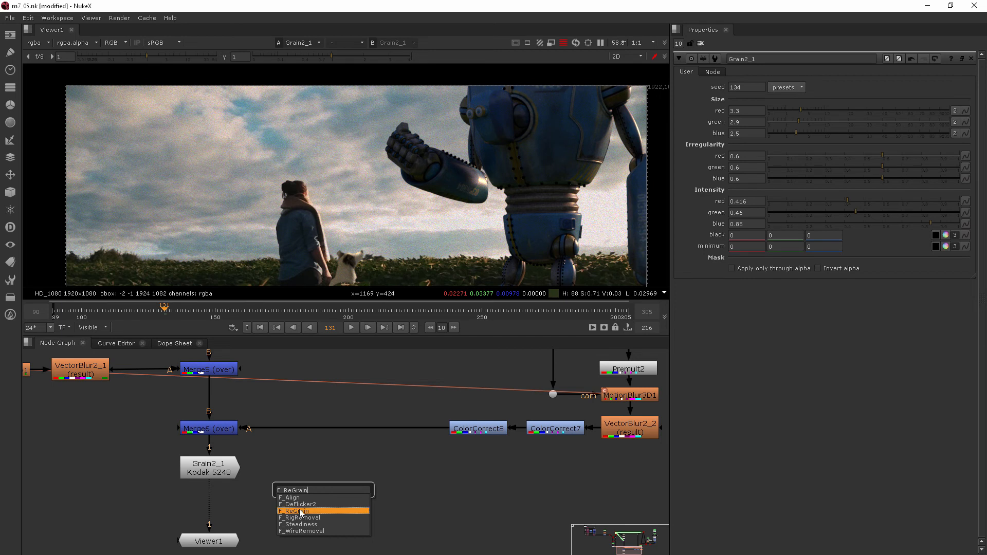
pyautogui.click(300, 511)
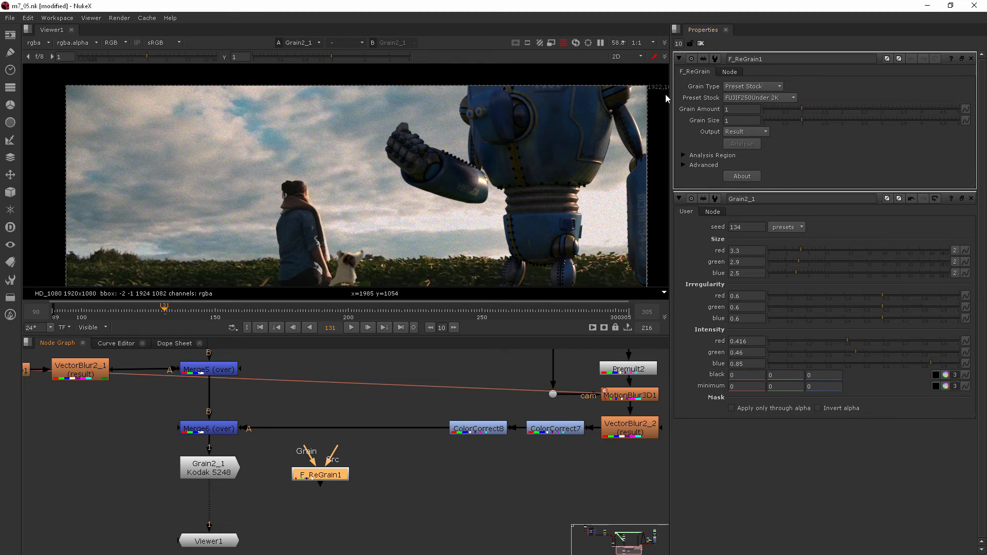
pyautogui.click(782, 97)
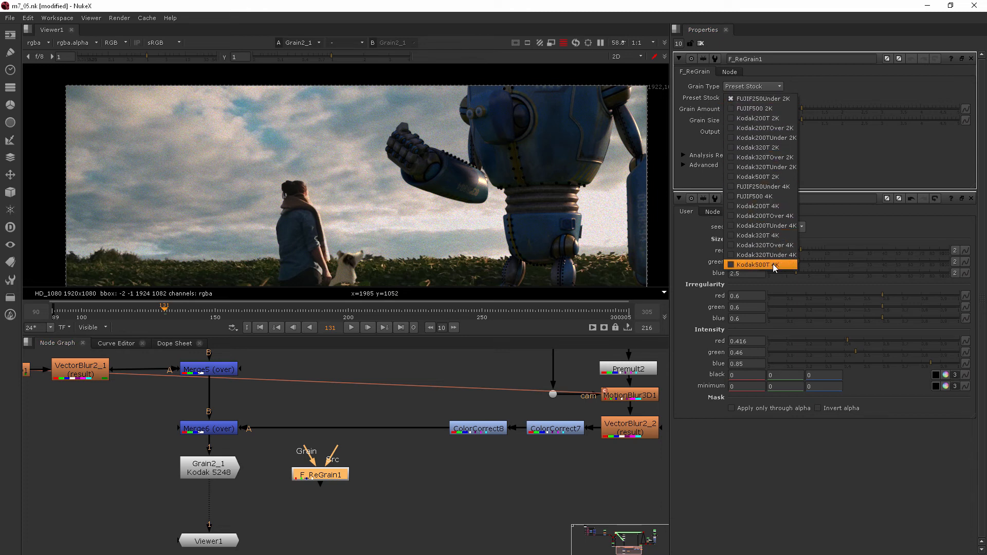
pyautogui.click(854, 153)
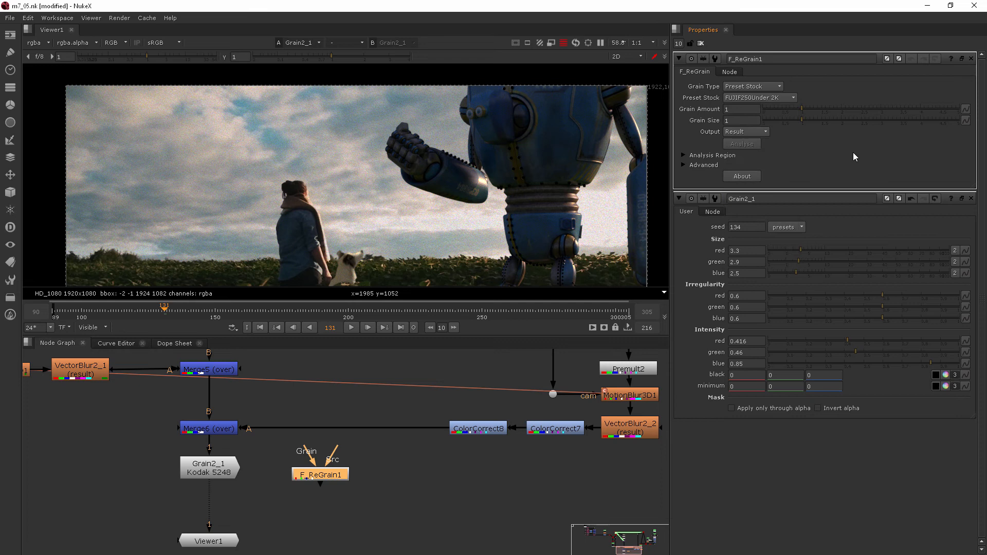
pyautogui.click(757, 88)
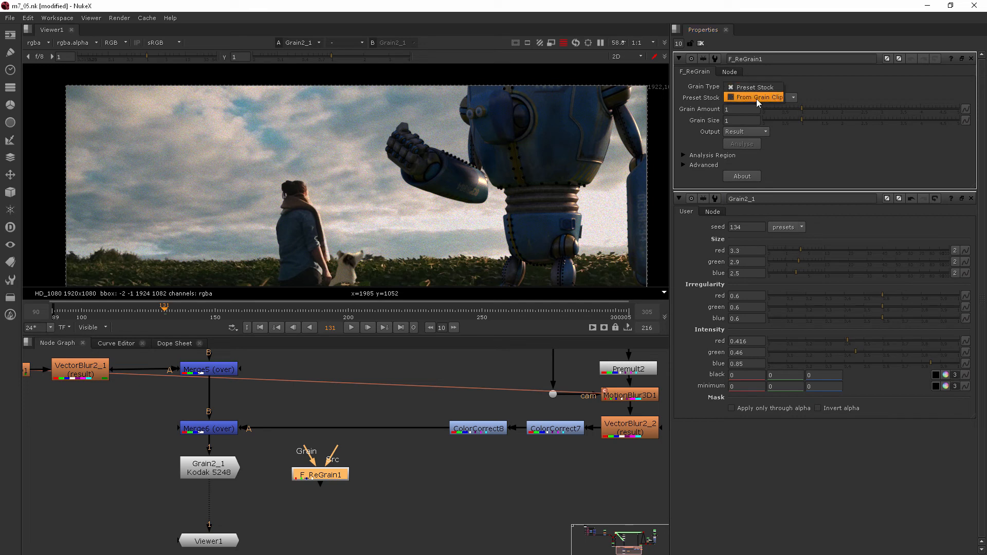
pyautogui.click(848, 88)
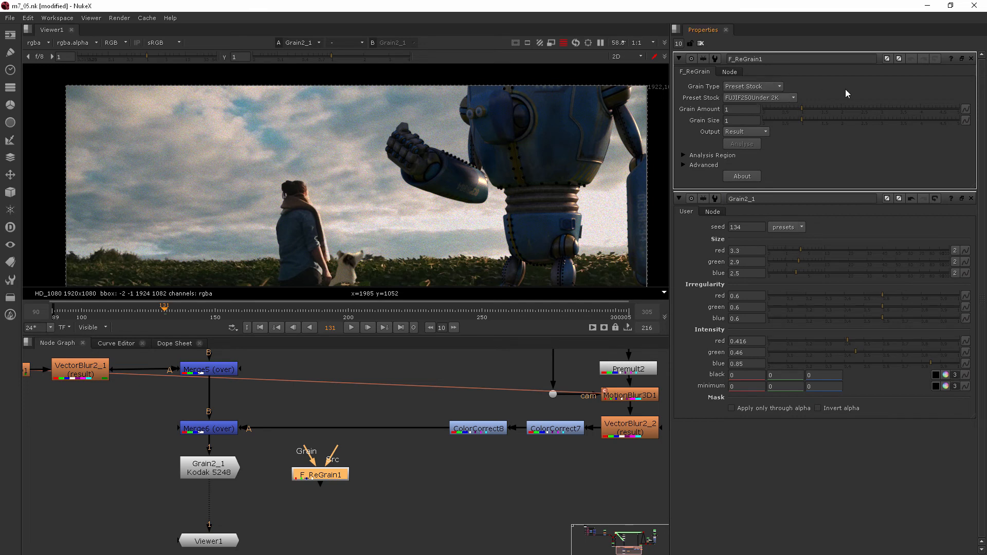
# Delete the unconnected F_ReGrain node from the node graph.
pyautogui.moveTo(304, 454)
pyautogui.mouseDown()
pyautogui.moveTo(304, 463)
pyautogui.moveTo(304, 450)
pyautogui.mouseUp()
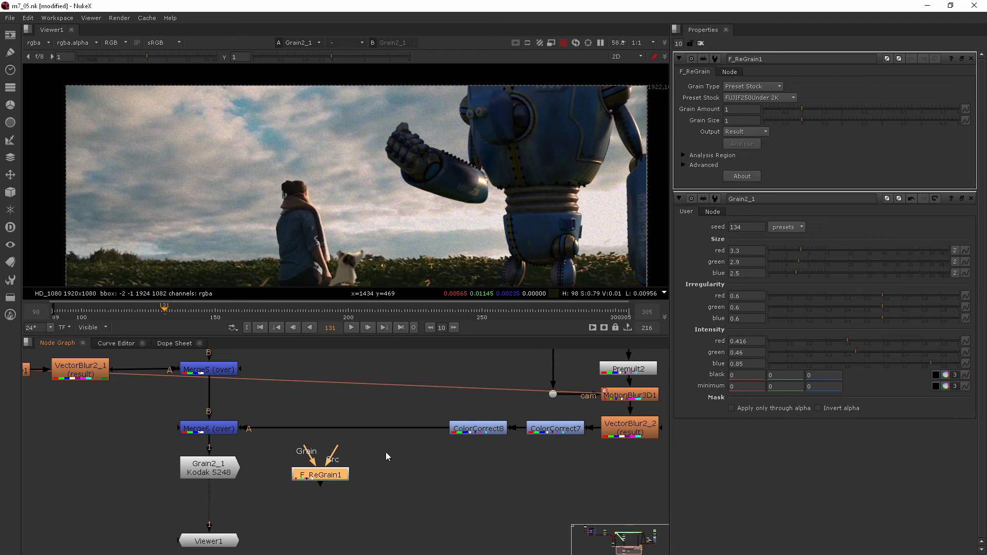
pyautogui.scroll(-2, 431, 196)
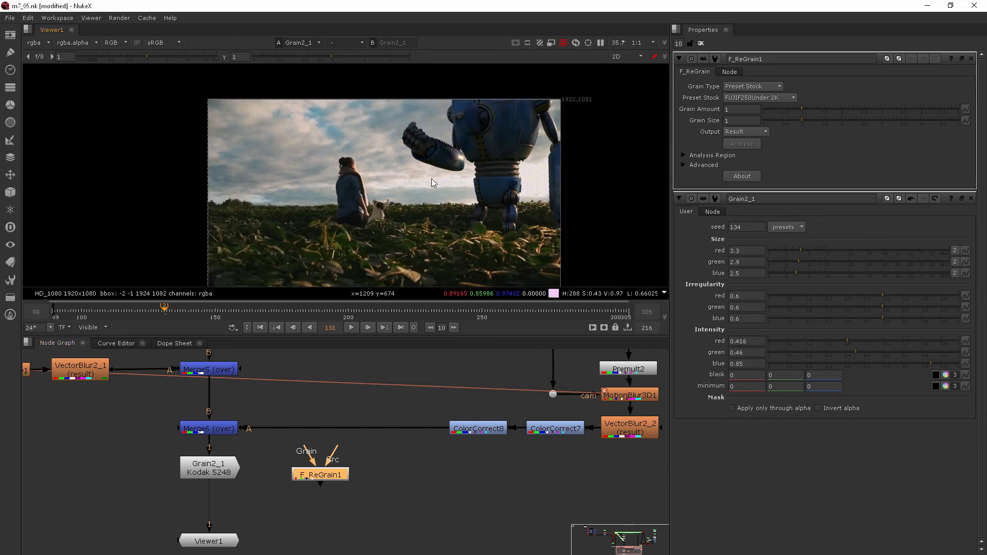
pyautogui.moveTo(445, 208); pyautogui.dragTo(443, 192, button='middle')
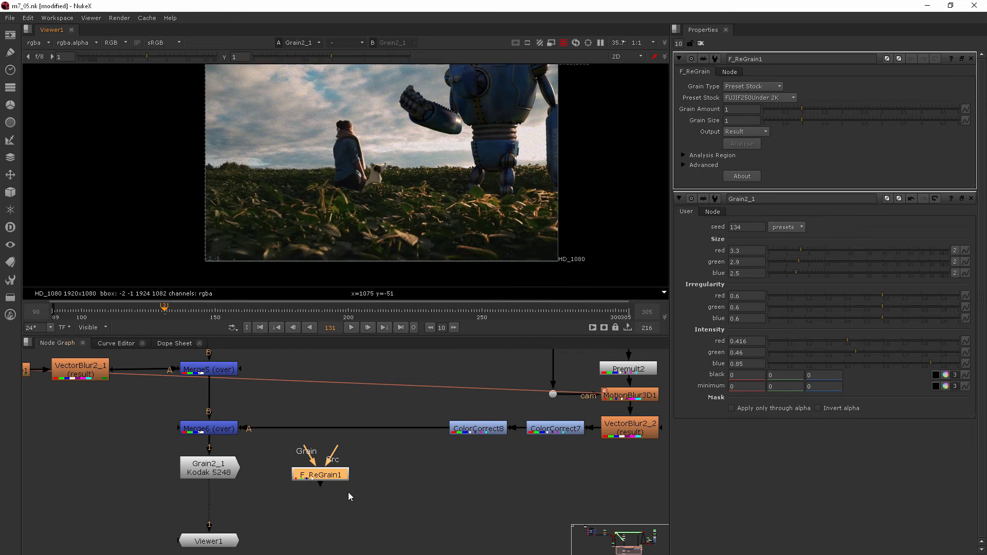
pyautogui.click(215, 471)
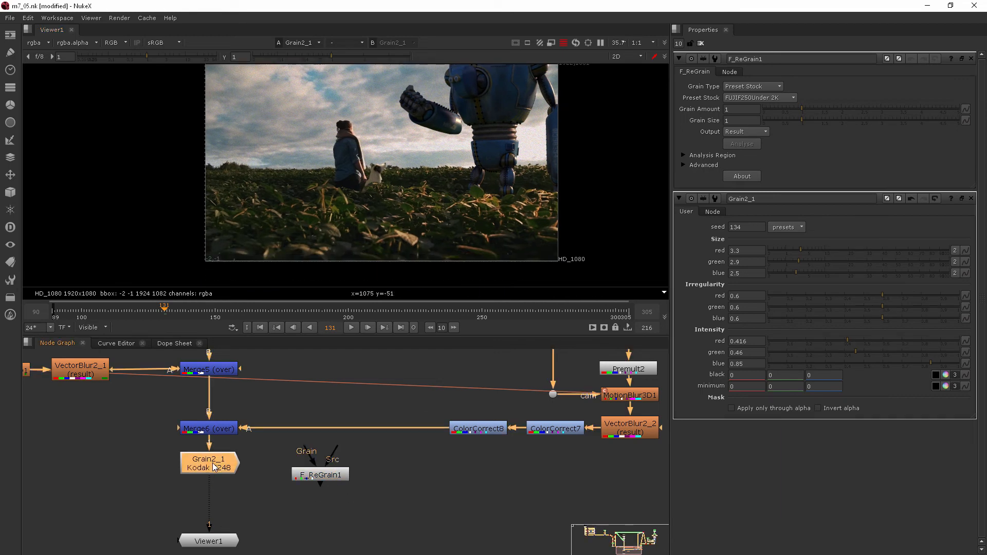
pyautogui.click(343, 475)
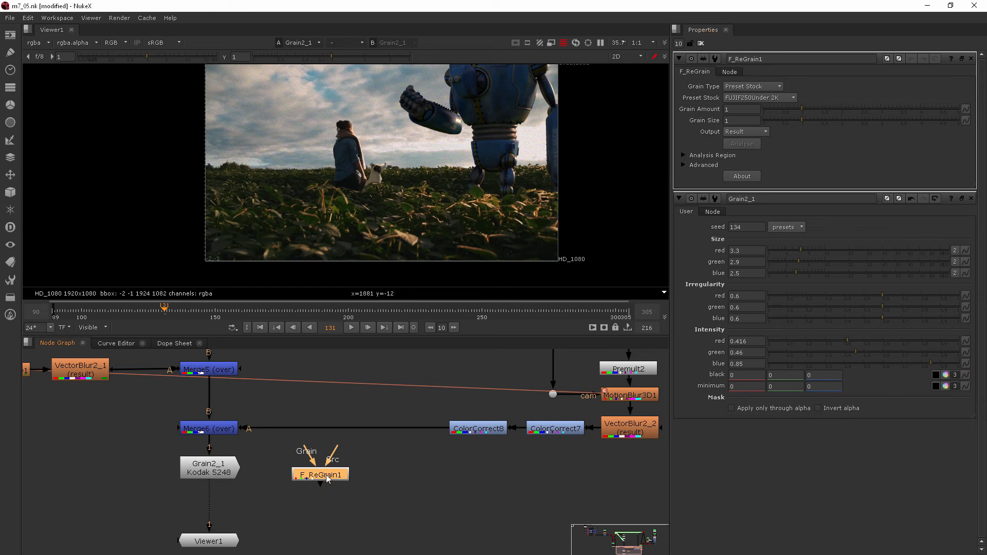
pyautogui.press('Delete')
# Reduce the Grain2_1 size to 1.6 for red and 2 for green, judging the grain around the robot's eyes.
pyautogui.scroll(1, 401, 144)
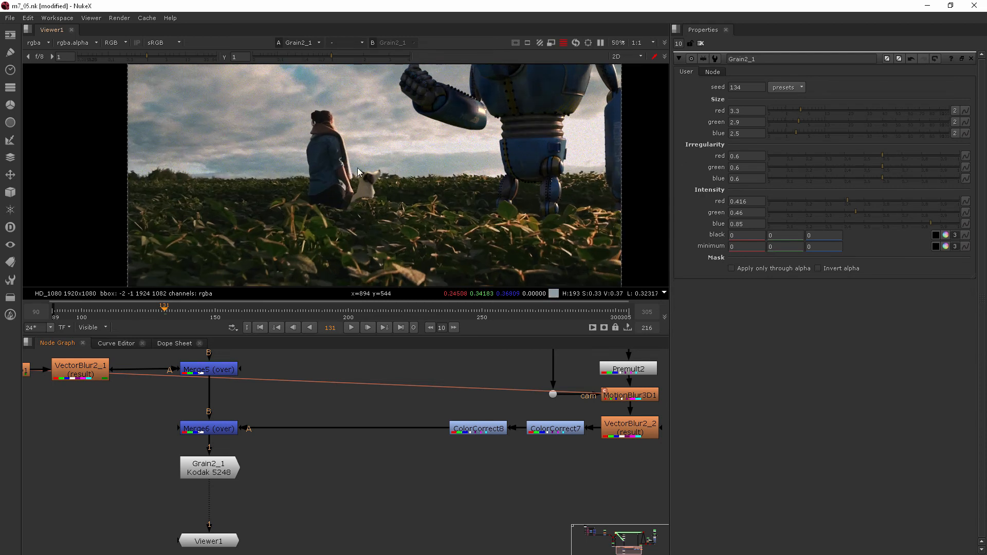
pyautogui.scroll(5, 368, 171)
pyautogui.moveTo(366, 165); pyautogui.dragTo(353, 191, button='middle')
pyautogui.moveTo(499, 135); pyautogui.dragTo(426, 225, button='middle')
pyautogui.moveTo(449, 167); pyautogui.dragTo(366, 237, button='middle')
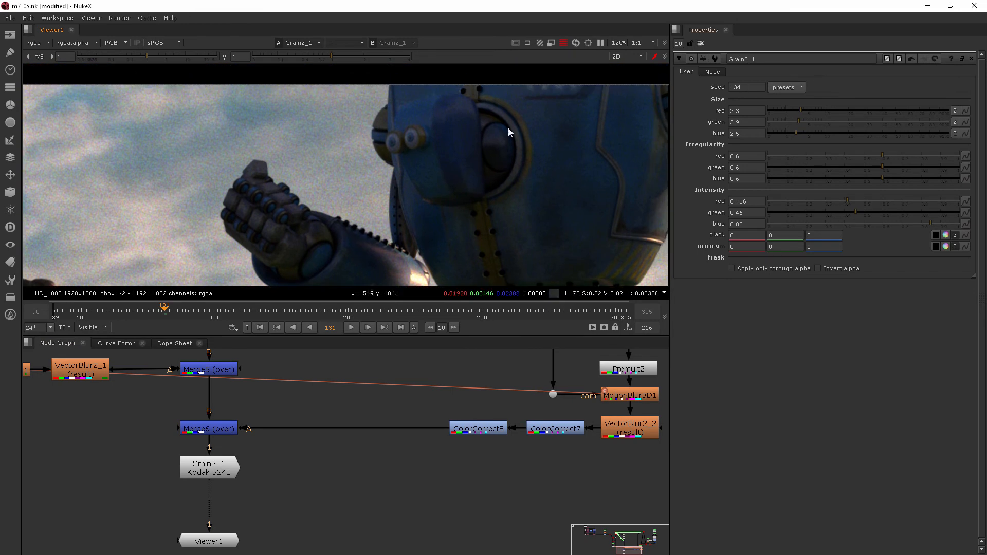
pyautogui.scroll(6, 415, 141)
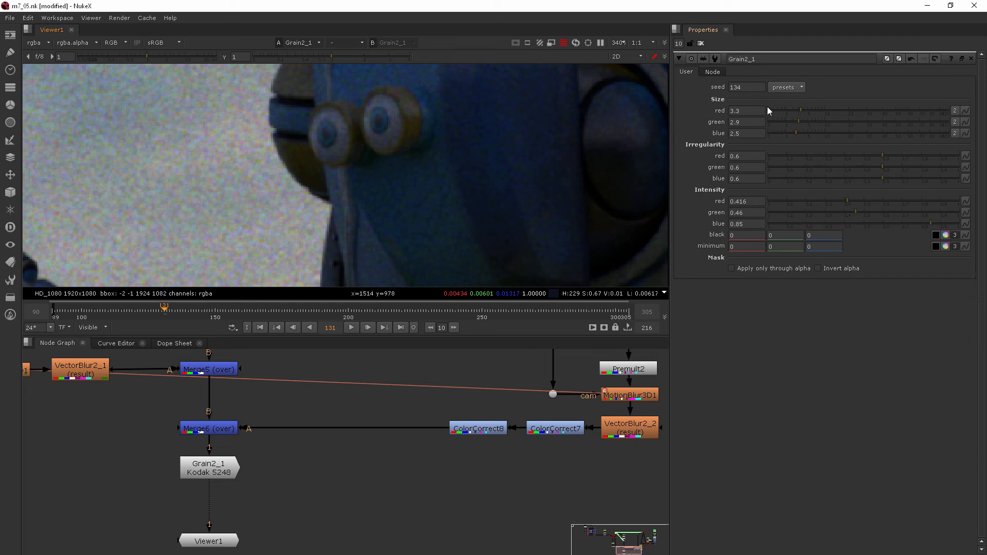
pyautogui.moveTo(795, 109)
pyautogui.mouseDown()
pyautogui.moveTo(773, 111)
pyautogui.moveTo(794, 124)
pyautogui.mouseUp()
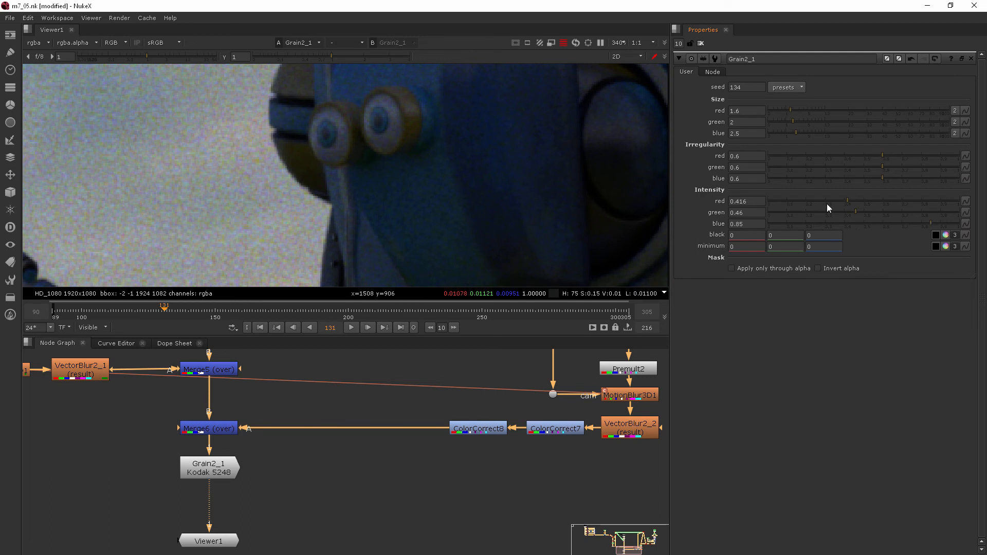
# Set the blue intensity of Grain2_1 to 0.635 and check the grain across the whole shot.
pyautogui.click(890, 223)
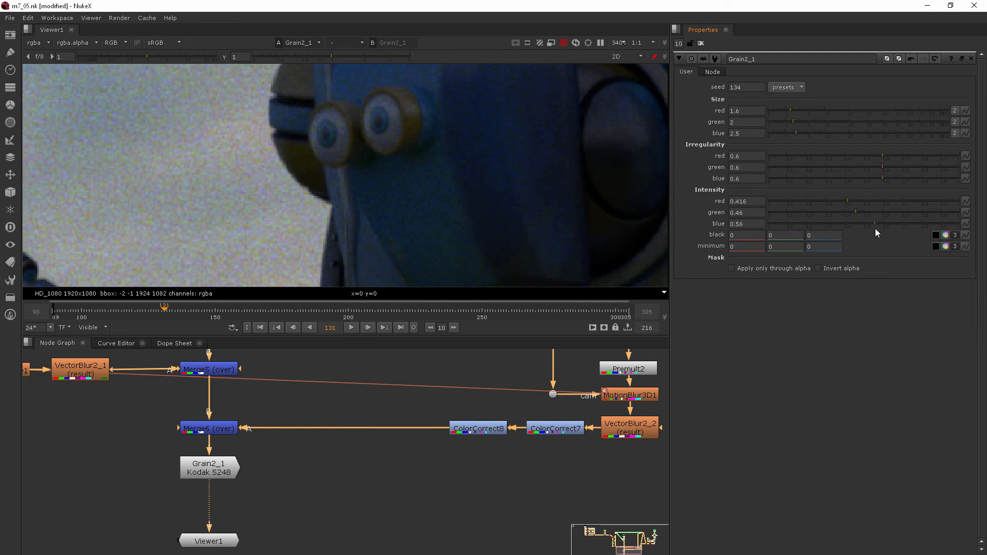
pyautogui.moveTo(888, 227); pyautogui.dragTo(890, 224)
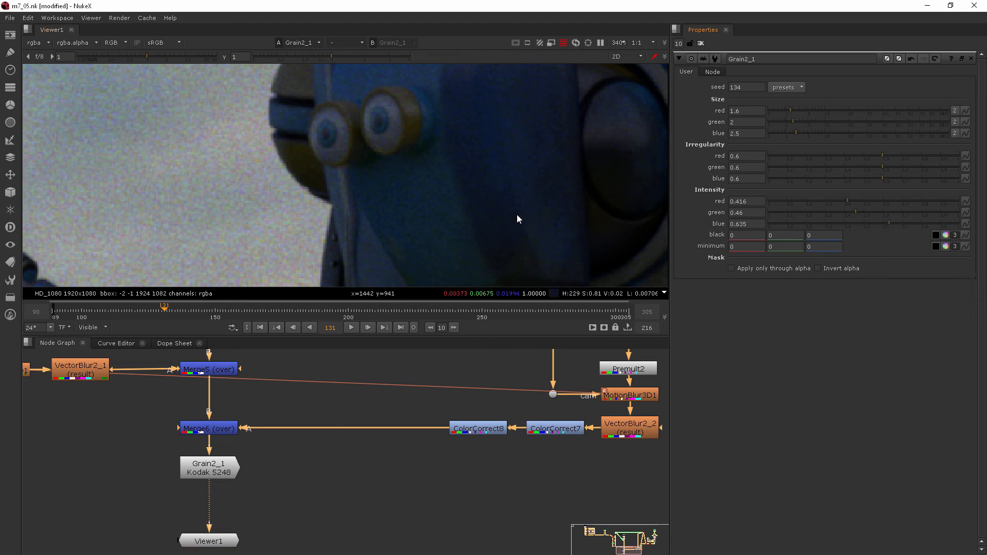
pyautogui.scroll(-8, 490, 198)
pyautogui.moveTo(504, 184); pyautogui.dragTo(494, 97, button='middle')
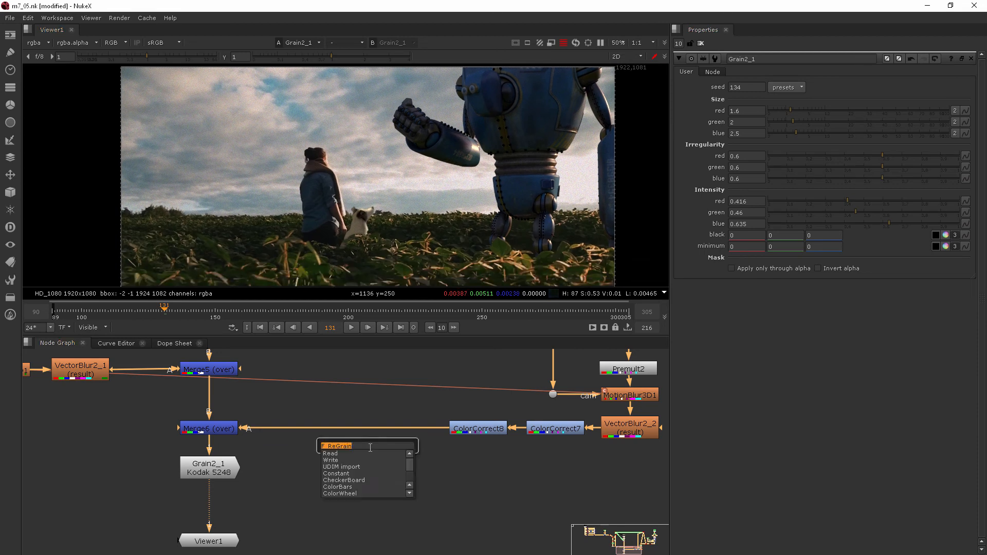
# Insert an F_ReGrain node between Merge6 and Grain2_1, and disable the Grain2_1 node.
pyautogui.press('Return')
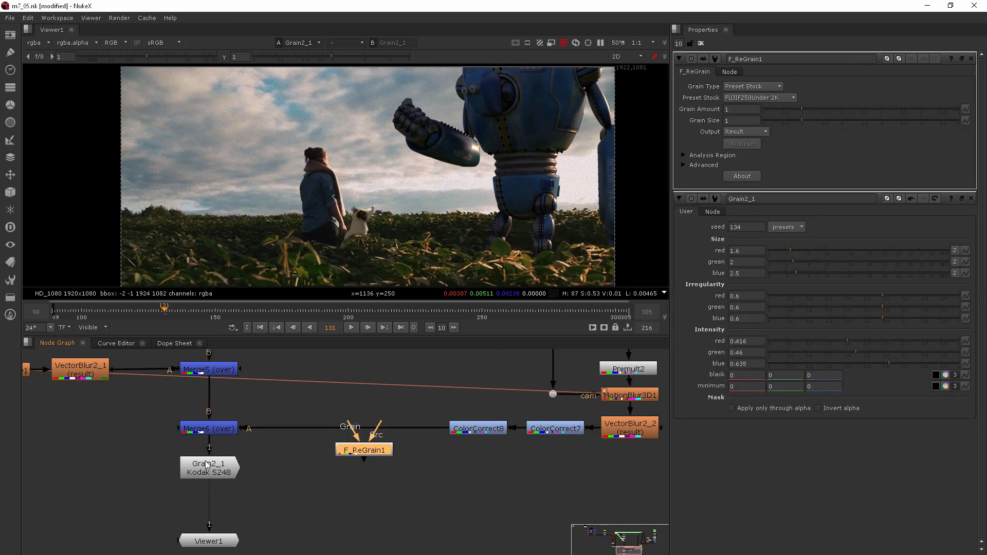
pyautogui.moveTo(209, 469); pyautogui.dragTo(209, 507)
pyautogui.moveTo(361, 447); pyautogui.dragTo(210, 467)
pyautogui.click(211, 514)
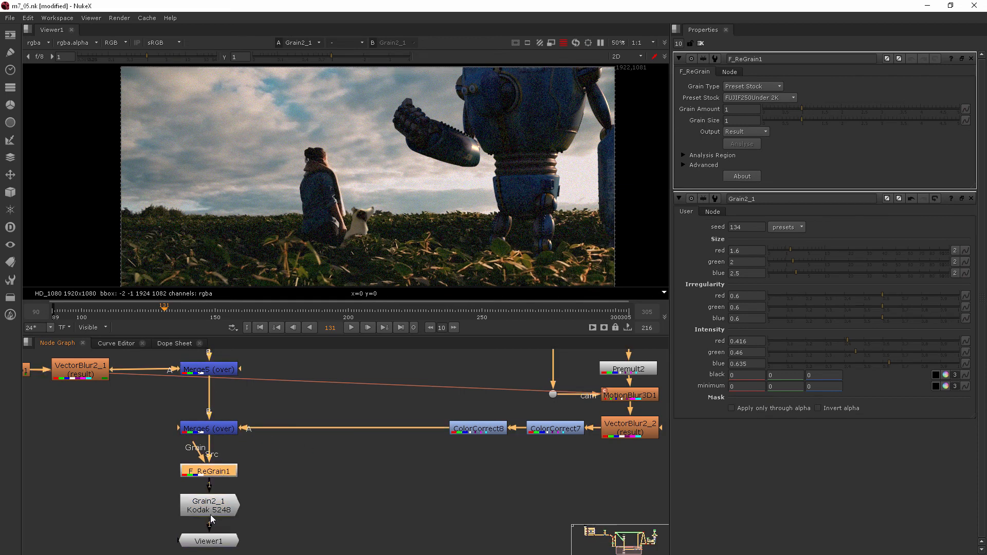
pyautogui.press('d')
# Set the F_ReGrain node's preset stock to Kodak200TUnder 2K and inspect the grain on the robot.
pyautogui.click(218, 477)
pyautogui.scroll(2, 527, 120)
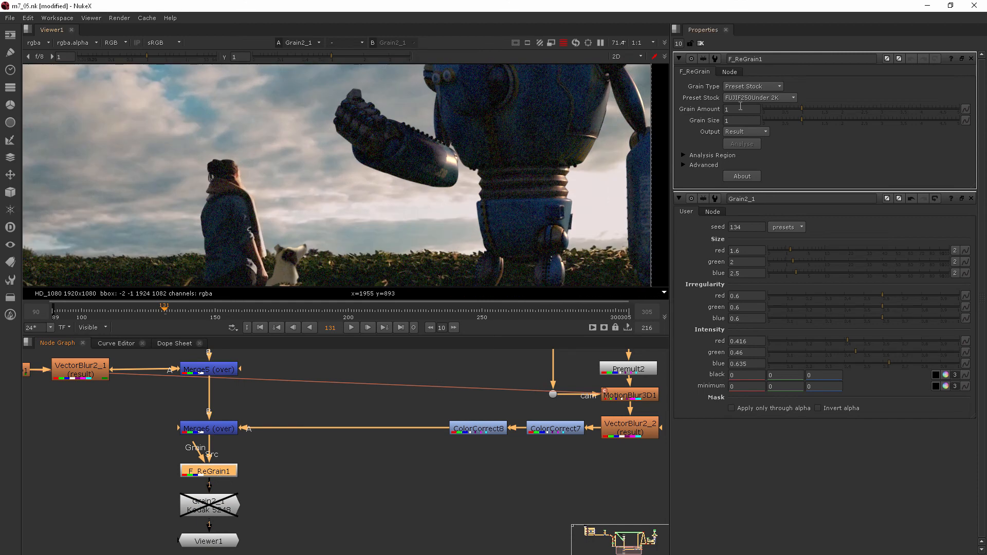
pyautogui.click(774, 99)
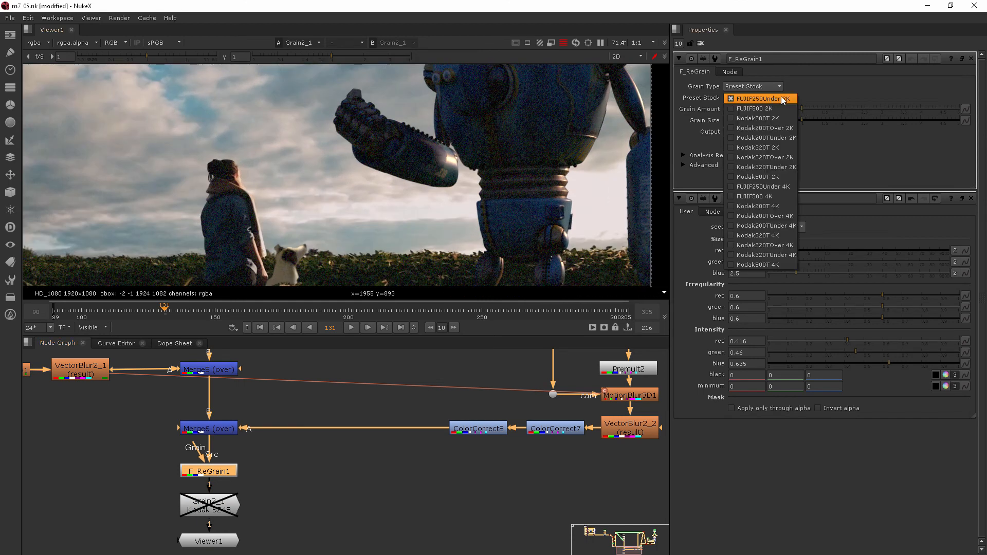
pyautogui.click(791, 139)
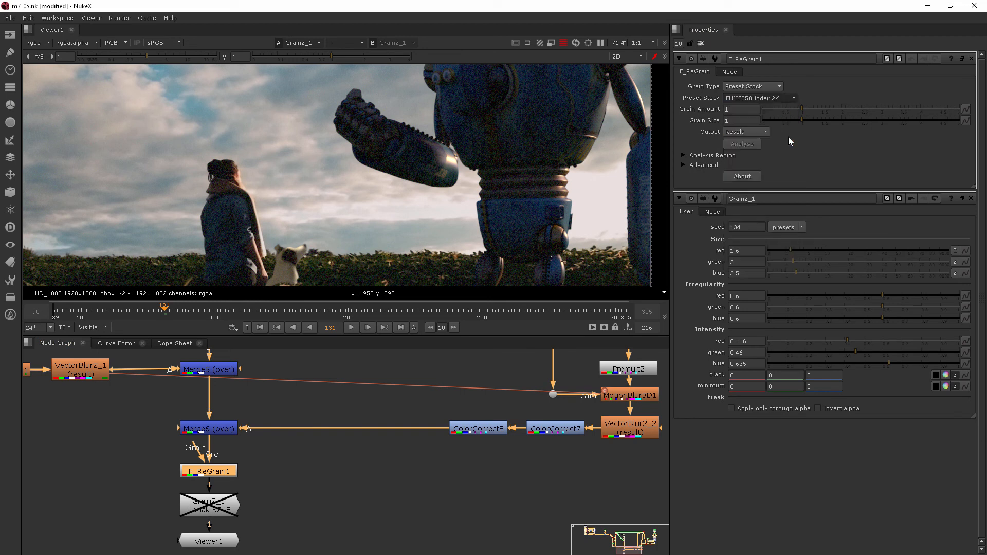
pyautogui.moveTo(560, 121); pyautogui.dragTo(558, 163, button='middle')
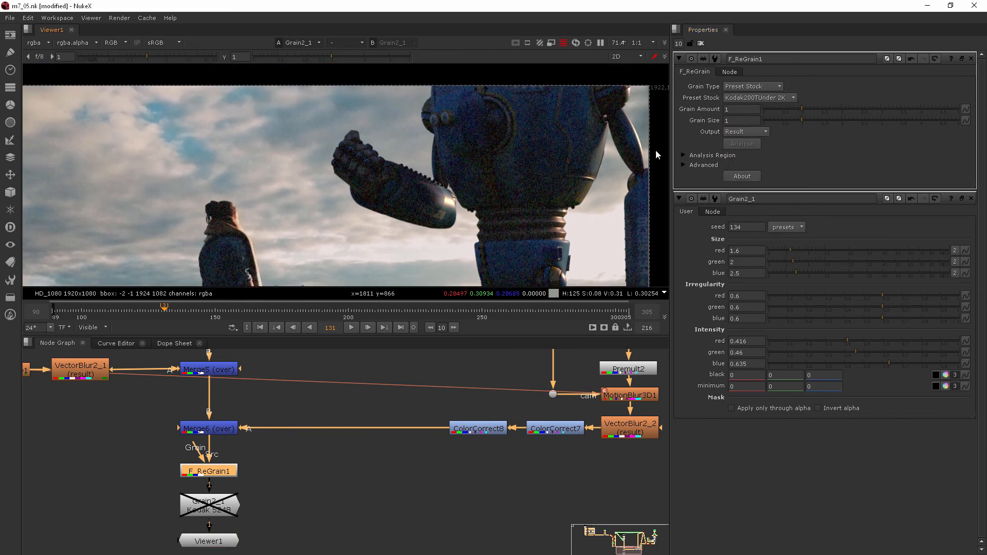
# Reduce the F_ReGrain node's grain amount to 0.22, judging the grain around the robot's eyes and hand.
pyautogui.moveTo(800, 107); pyautogui.dragTo(770, 109)
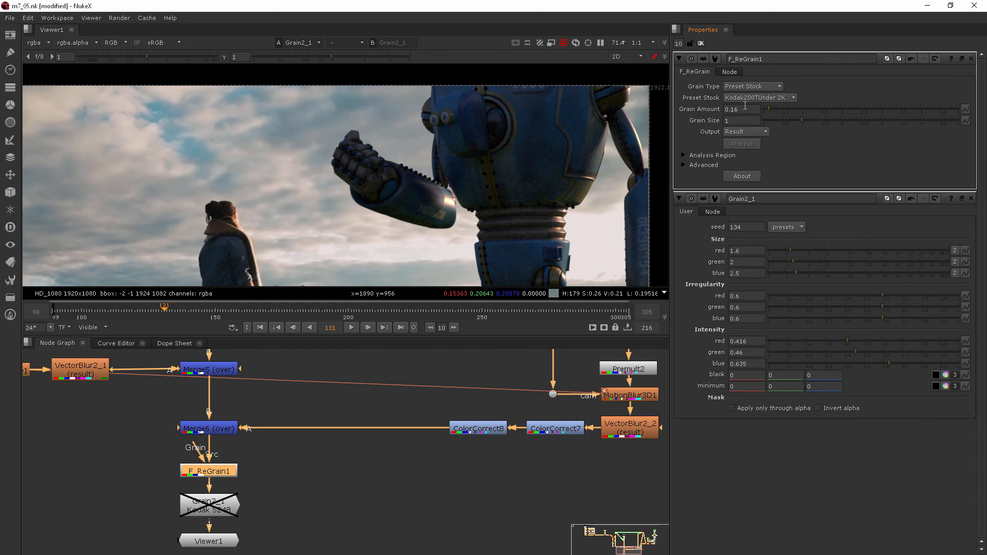
pyautogui.moveTo(769, 115); pyautogui.dragTo(772, 108)
pyautogui.scroll(2, 443, 166)
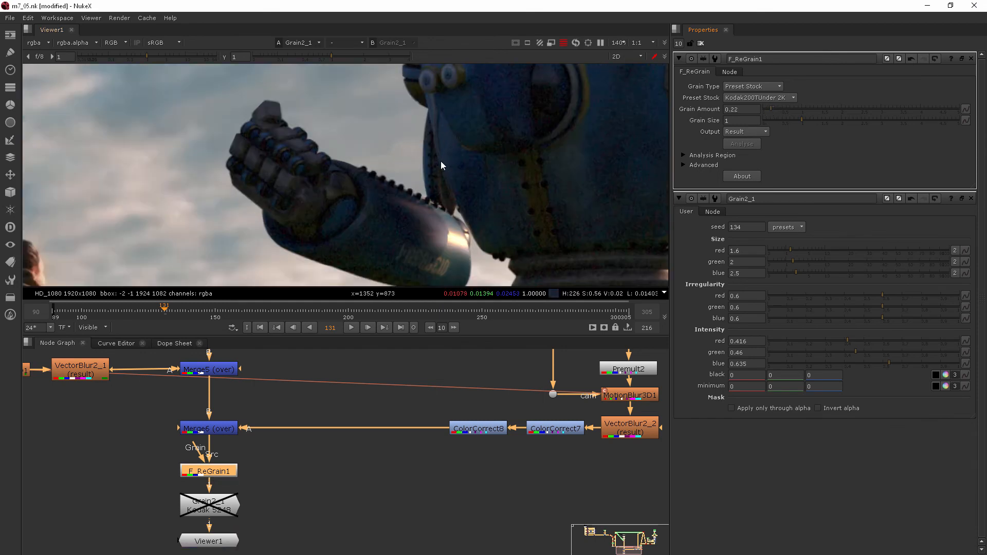
pyautogui.scroll(3, 443, 160)
pyautogui.moveTo(564, 128); pyautogui.dragTo(533, 201, button='middle')
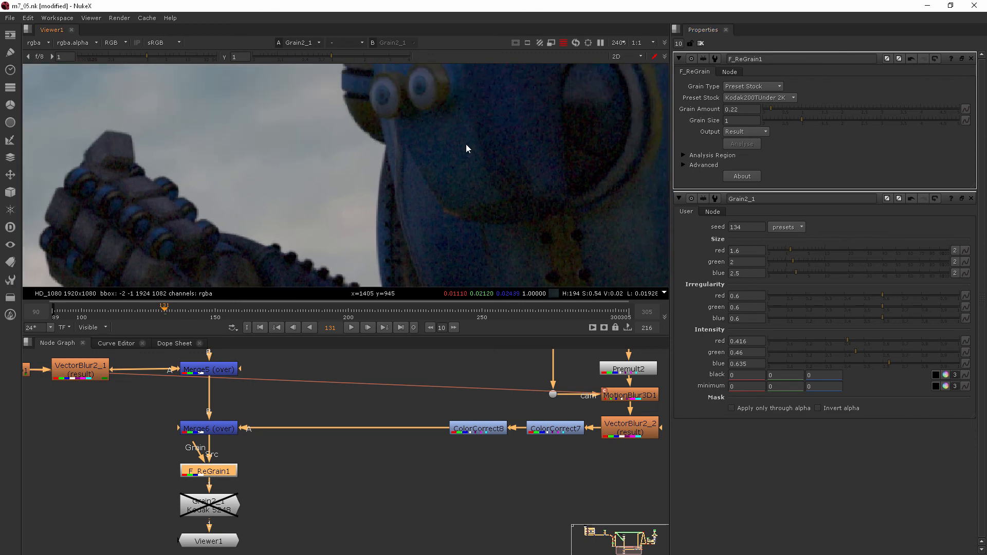
pyautogui.moveTo(481, 152); pyautogui.dragTo(455, 168, button='middle')
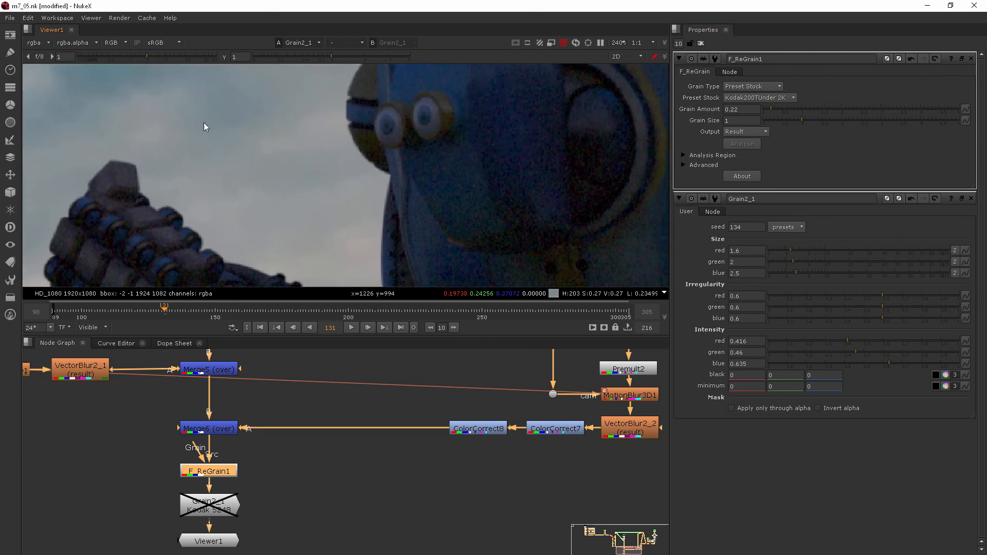
# Examine the F_ReGrain grain across the shot, comparing the robot with the sky, the seated figure, the dog and the field.
pyautogui.scroll(-4, 222, 196)
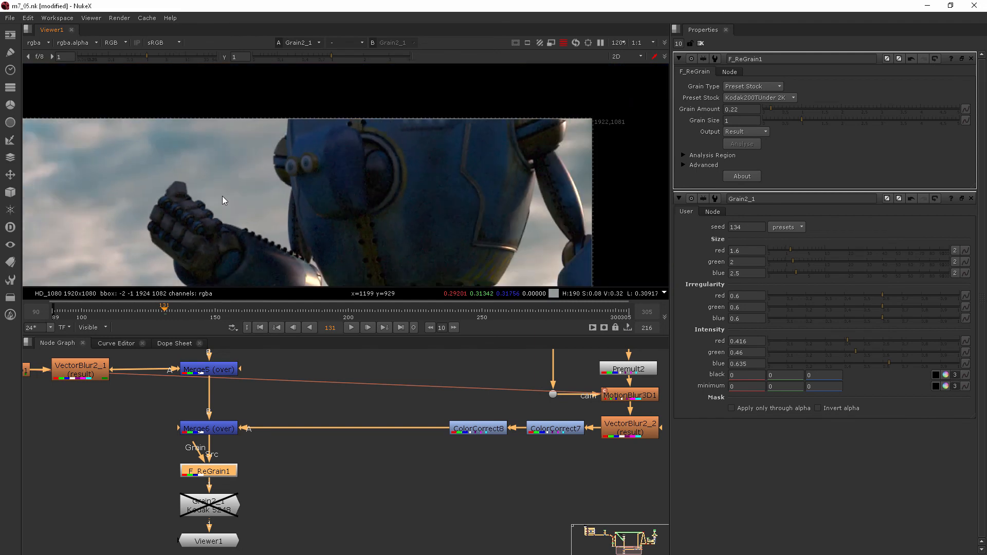
pyautogui.scroll(-1, 223, 196)
pyautogui.moveTo(222, 197); pyautogui.dragTo(240, 171, button='middle')
pyautogui.moveTo(318, 265); pyautogui.dragTo(444, 116, button='middle')
pyautogui.scroll(6, 315, 119)
pyautogui.moveTo(316, 118); pyautogui.dragTo(322, 214, button='middle')
pyautogui.scroll(-7, 529, 166)
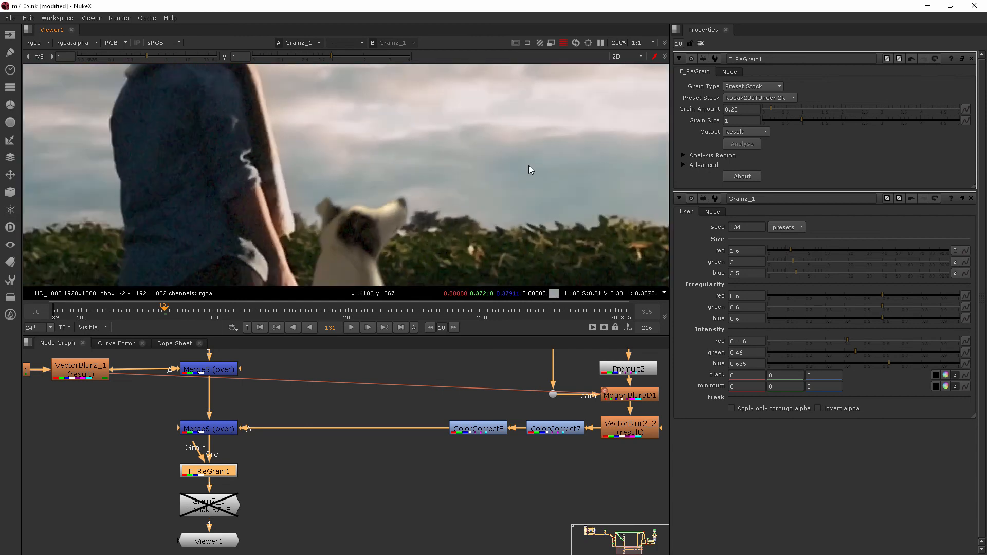
pyautogui.moveTo(569, 161); pyautogui.dragTo(408, 121, button='middle')
pyautogui.scroll(6, 528, 101)
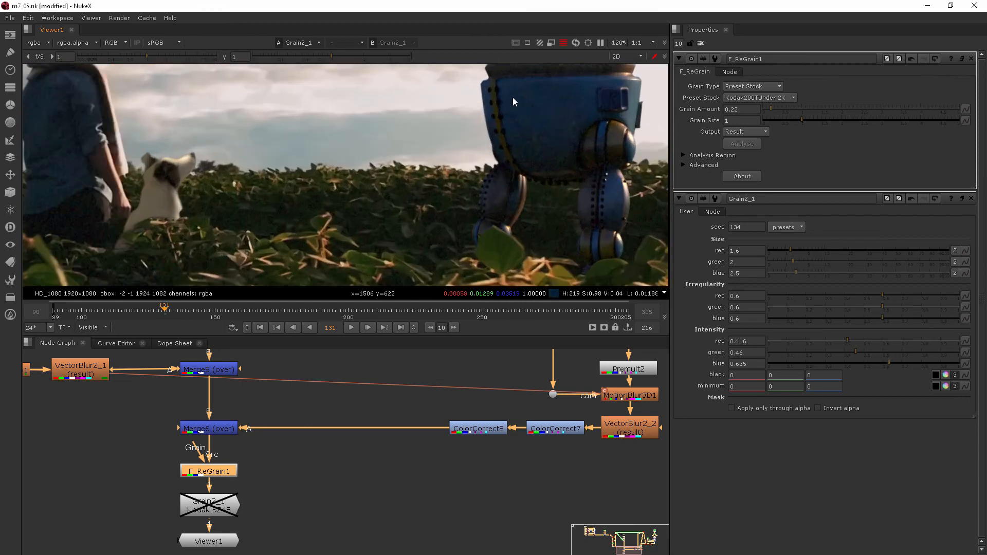
pyautogui.scroll(3, 452, 152)
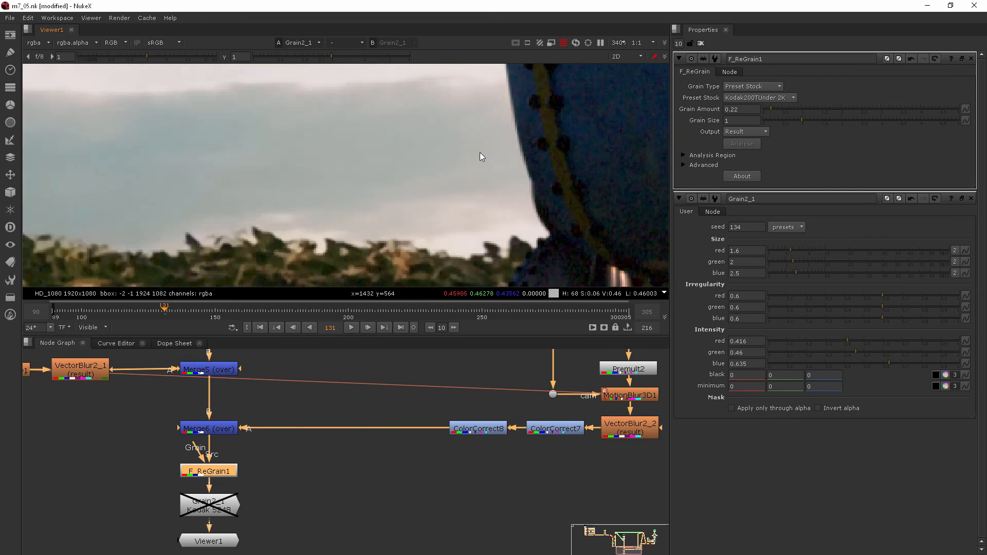
pyautogui.scroll(-12, 400, 128)
pyautogui.moveTo(401, 129); pyautogui.dragTo(406, 164, button='middle')
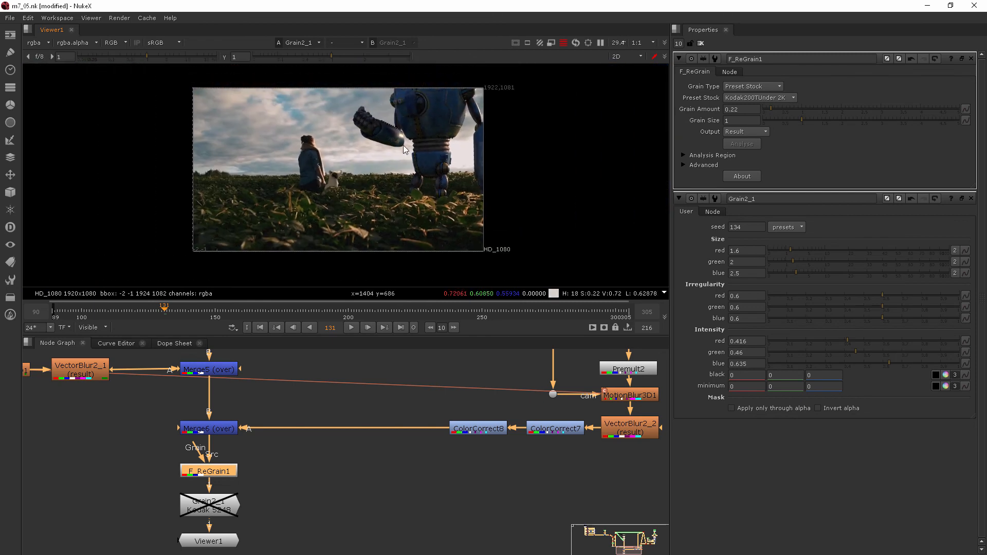
# Detach the F_ReGrain node from the node tree and re-enable Grain2_1, checking its grain on the robot.
pyautogui.moveTo(209, 473); pyautogui.dragTo(263, 459)
pyautogui.click(266, 479)
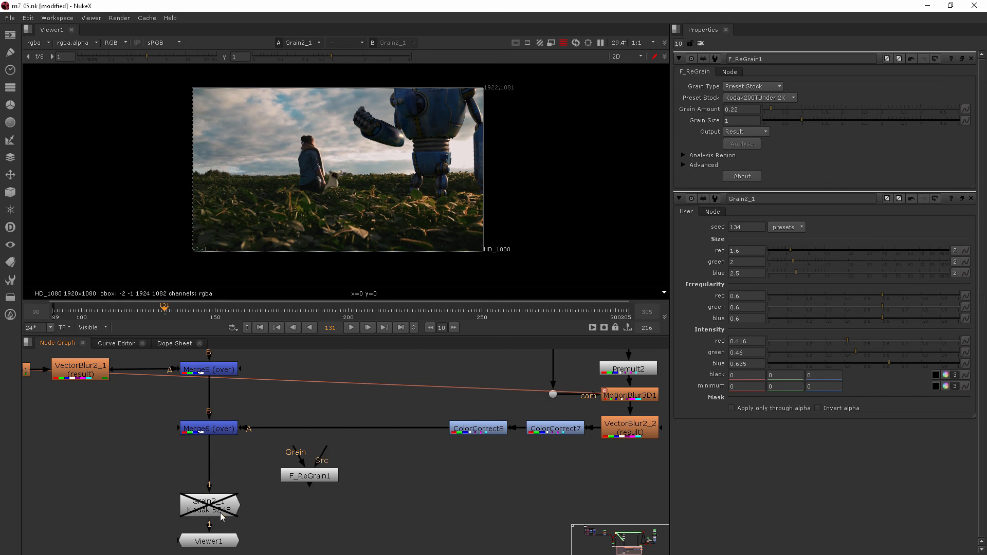
pyautogui.click(221, 514)
pyautogui.press('d')
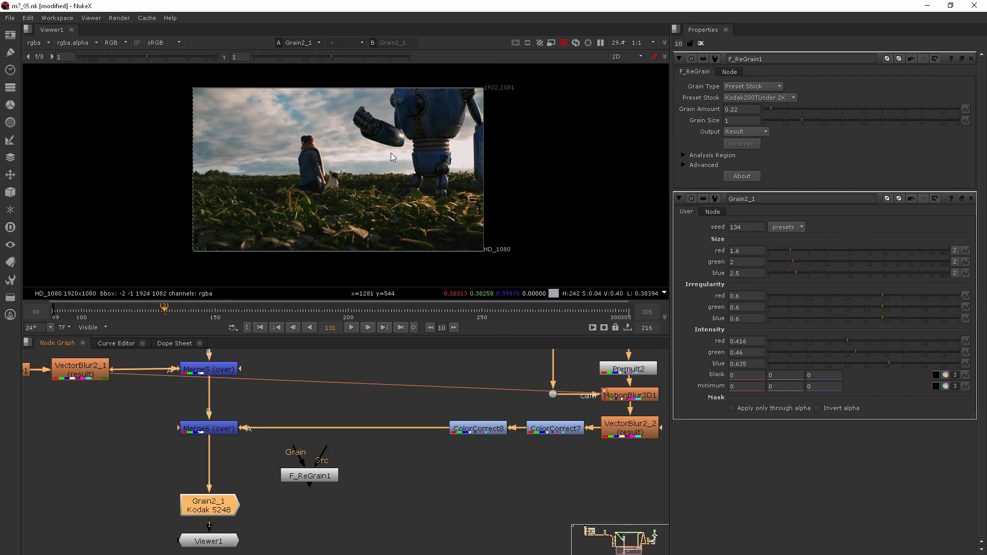
pyautogui.scroll(5, 391, 138)
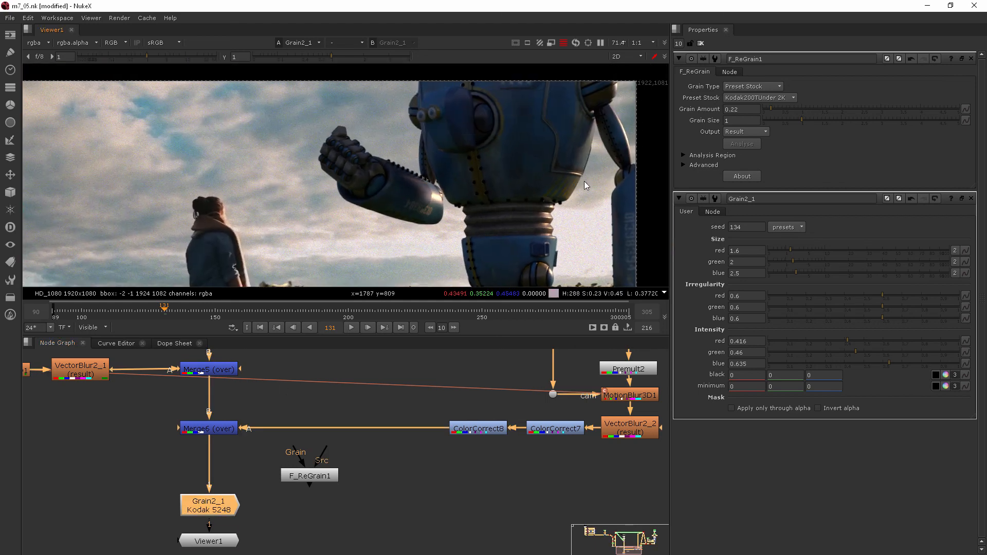
pyautogui.scroll(2, 320, 153)
pyautogui.scroll(2, 573, 106)
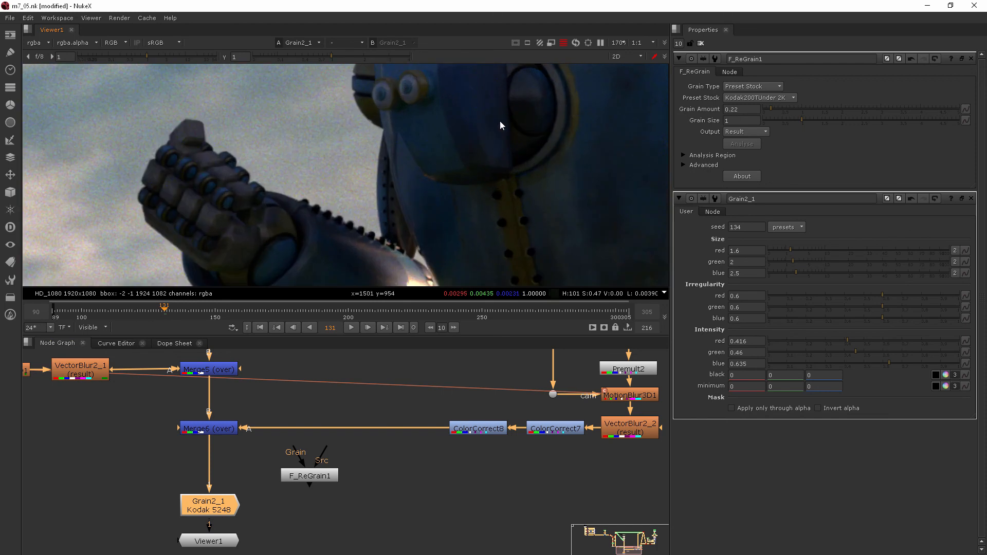
pyautogui.scroll(-8, 427, 120)
pyautogui.scroll(-1, 427, 125)
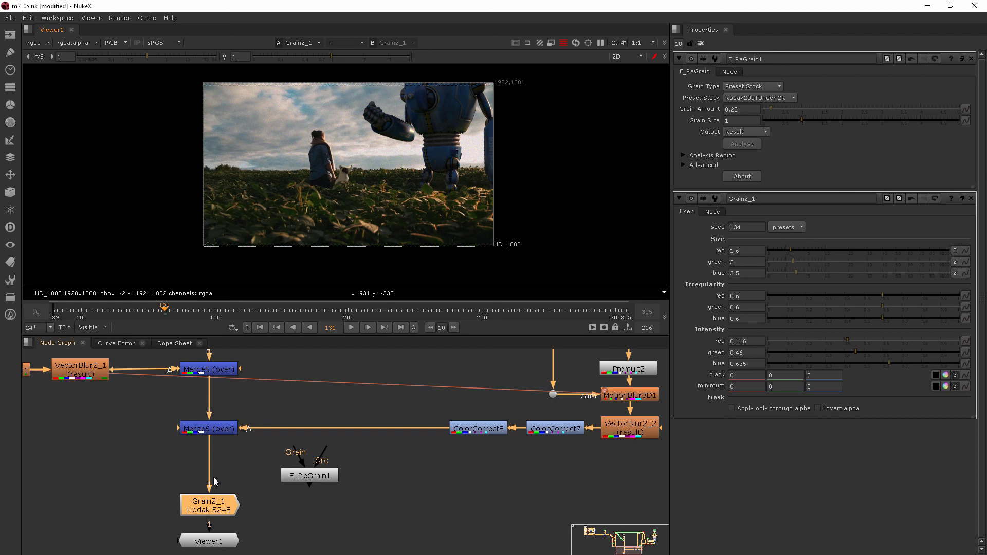
# Move Grain2_1 and the Viewer node farther down below Merge6 and delete the detached F_ReGrain node.
pyautogui.scroll(-5, 255, 516)
pyautogui.moveTo(281, 503); pyautogui.dragTo(211, 416)
pyautogui.moveTo(257, 437); pyautogui.dragTo(257, 529)
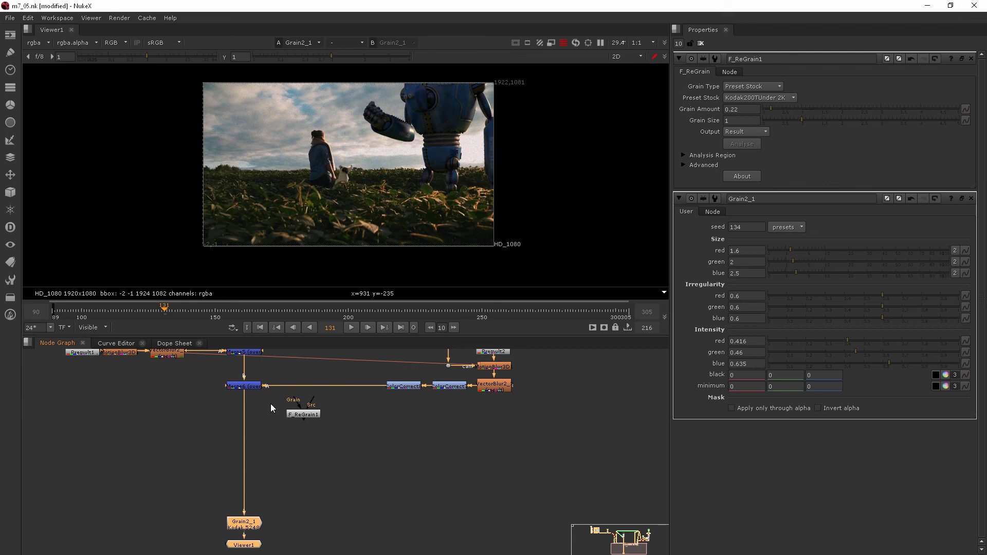
pyautogui.click(310, 414)
pyautogui.press('Delete')
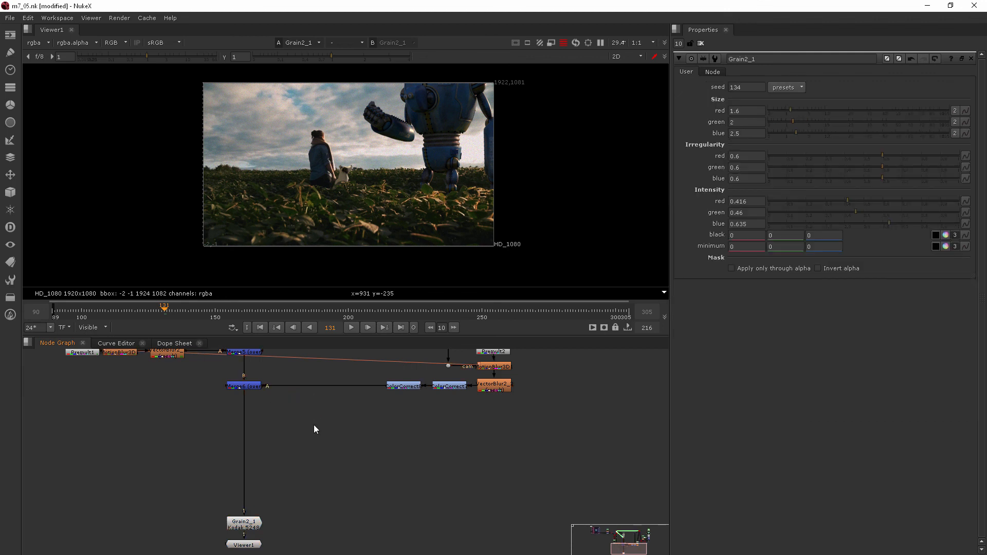